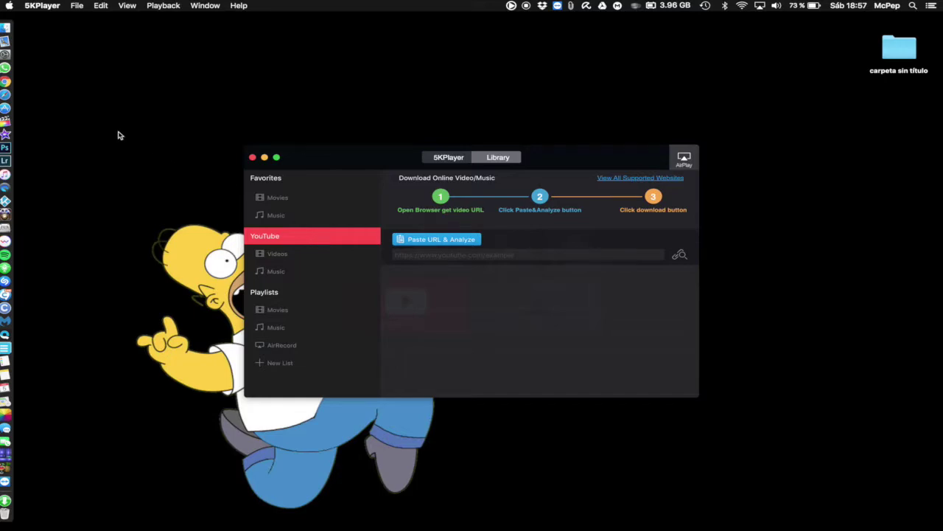
# Switch to Chrome, open the YouTube video "Como conectar la Wii por HDMI" paused, and copy its URL.
pyautogui.click(6, 83)
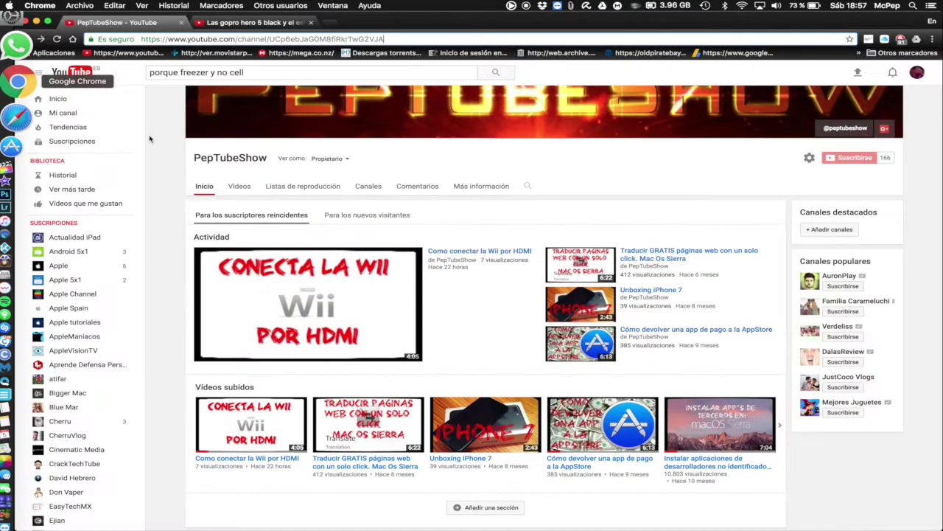
pyautogui.click(455, 252)
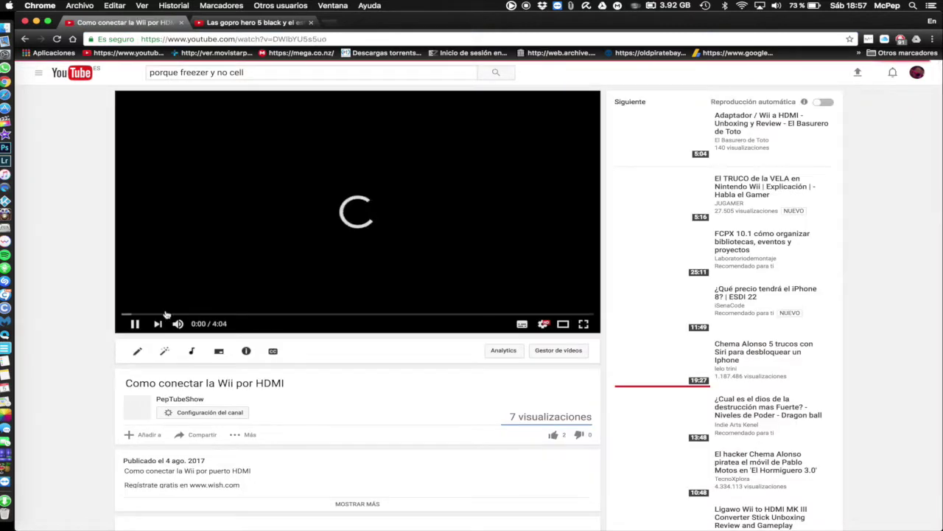
pyautogui.click(136, 325)
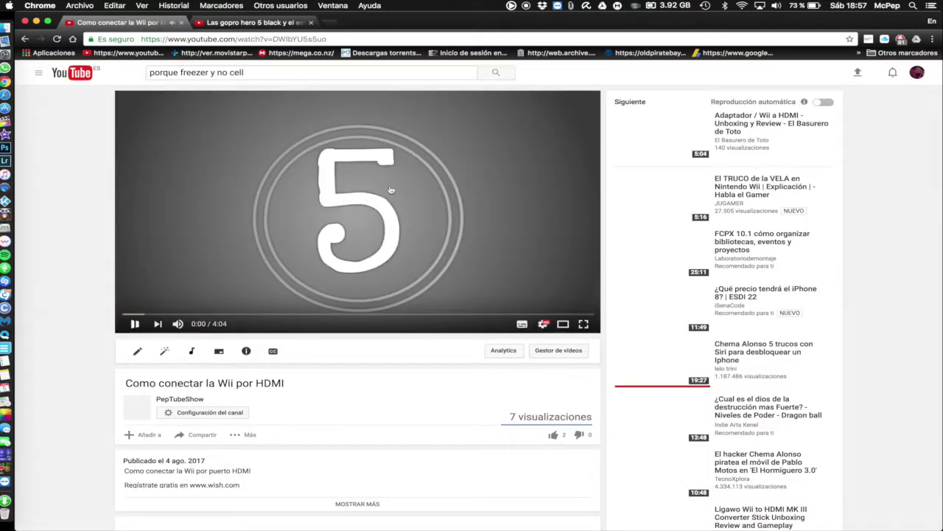
pyautogui.click(360, 39)
pyautogui.press('super+c')
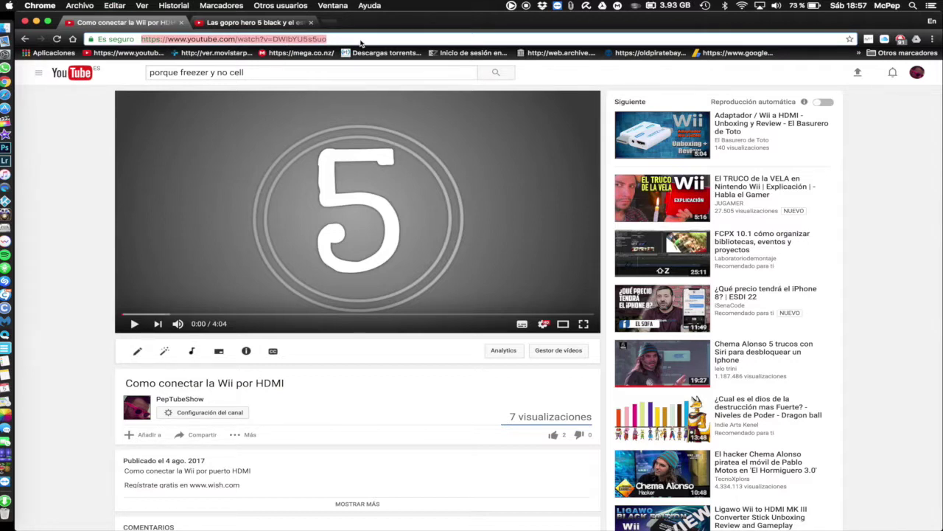
# Return to 5KPlayer and analyze the copied video URL for download.
pyautogui.click(36, 20)
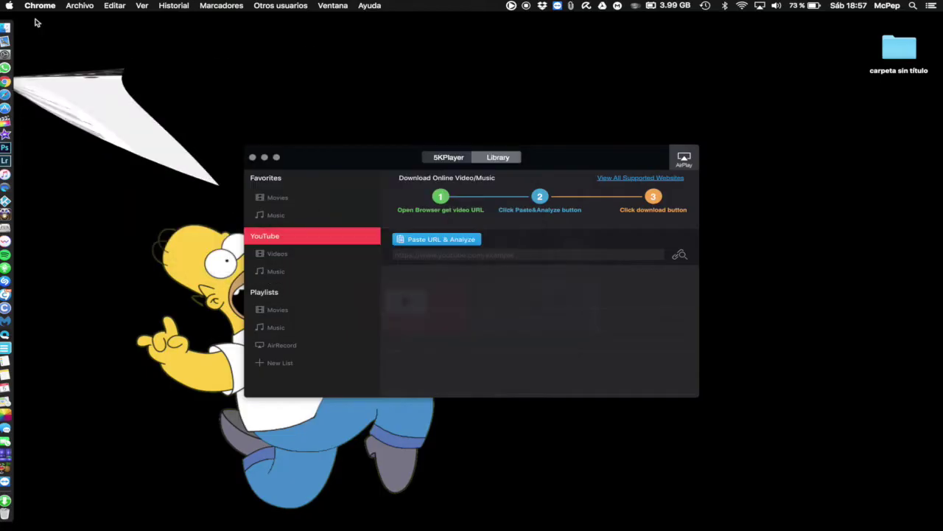
pyautogui.click(451, 258)
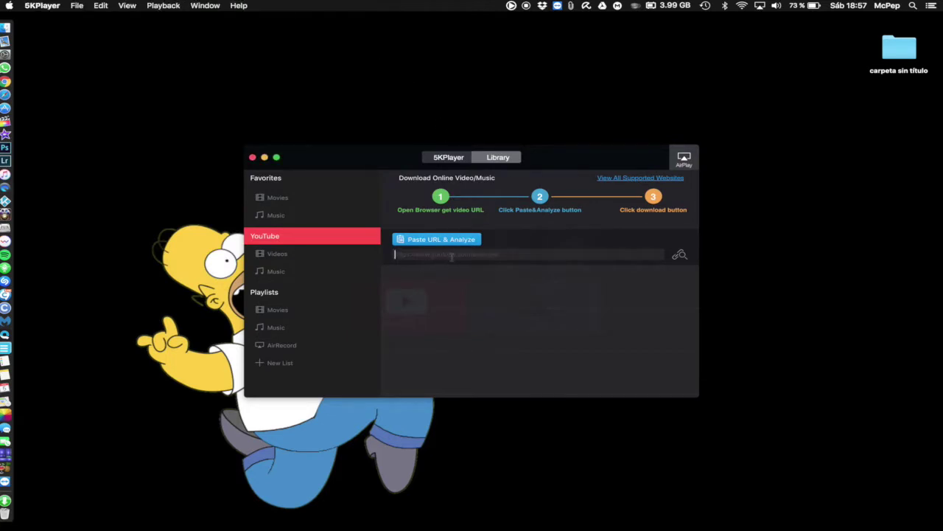
pyautogui.press('super+v')
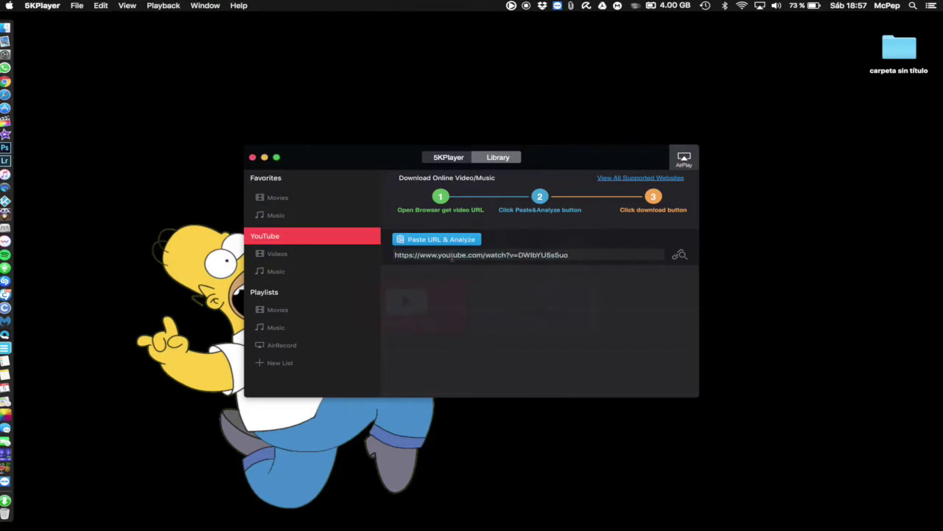
pyautogui.press('Return')
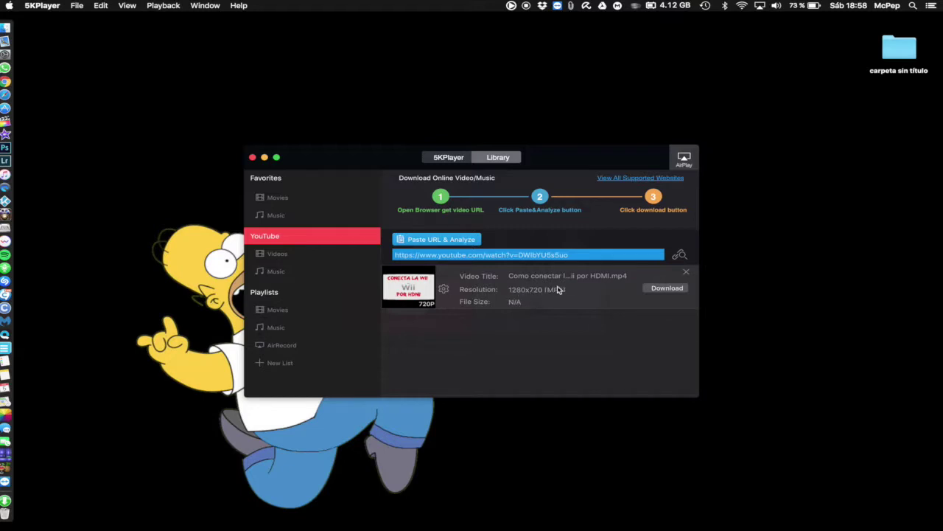
# Select the MP4 1280x720 version of the analyzed video and download it.
pyautogui.click(444, 289)
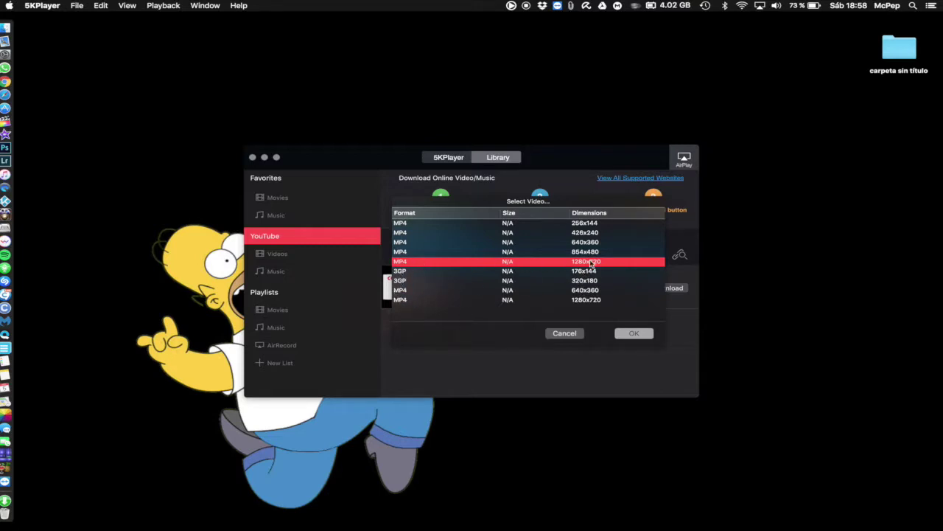
pyautogui.click(628, 334)
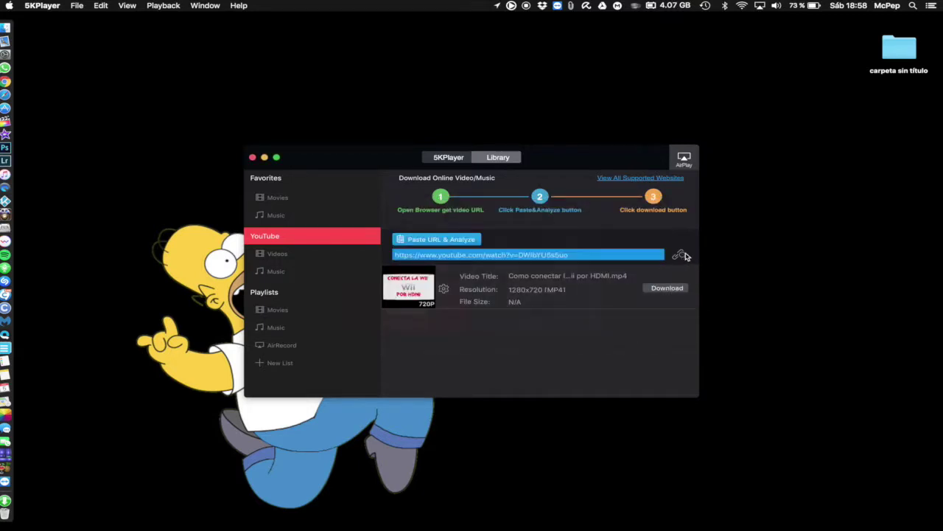
pyautogui.click(669, 289)
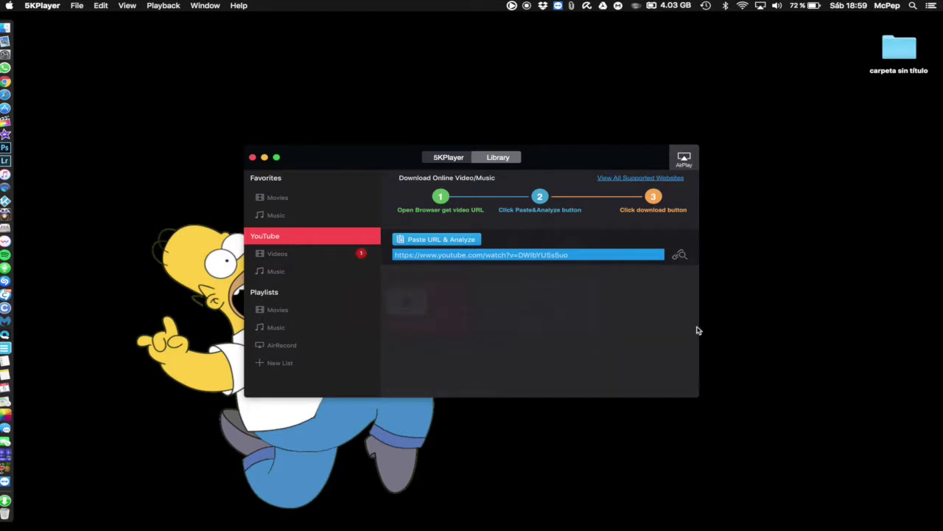
# Examine the conversion formats offered for the downloaded video in the YouTube videos library.
pyautogui.click(292, 257)
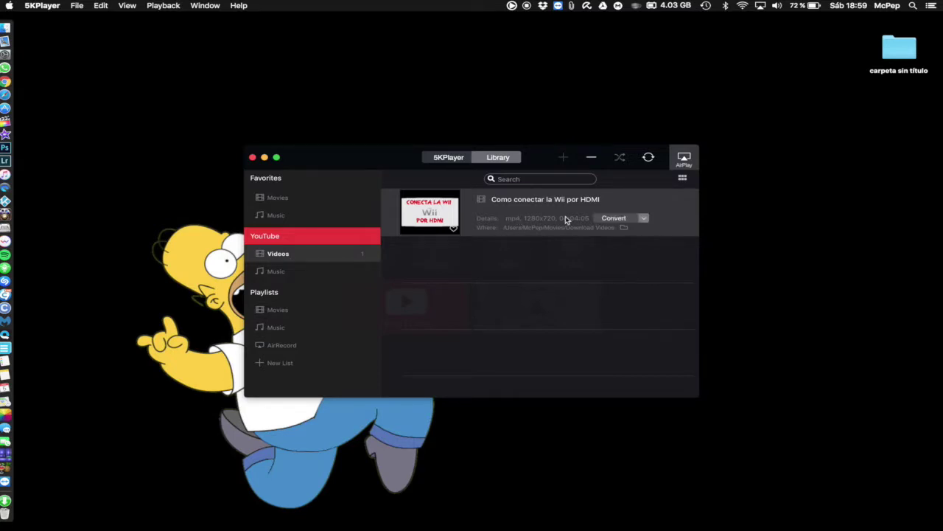
pyautogui.click(645, 219)
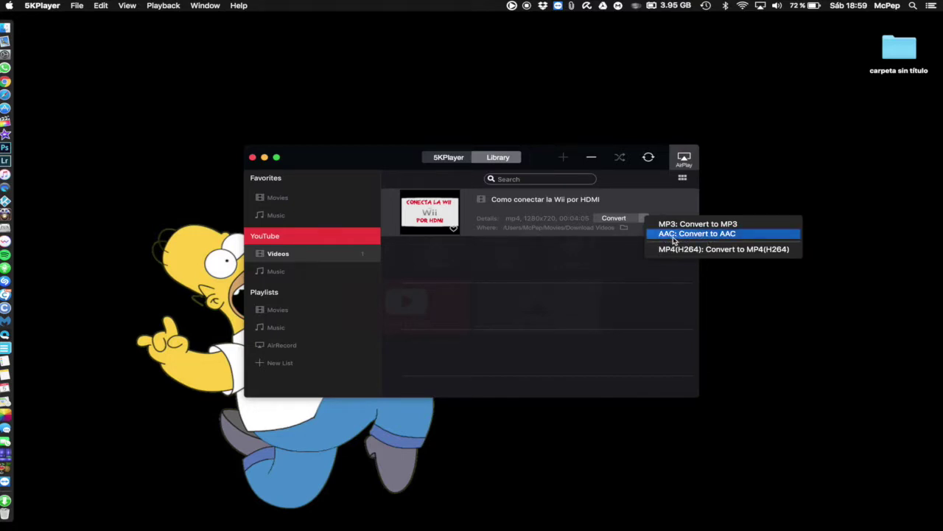
pyautogui.click(556, 287)
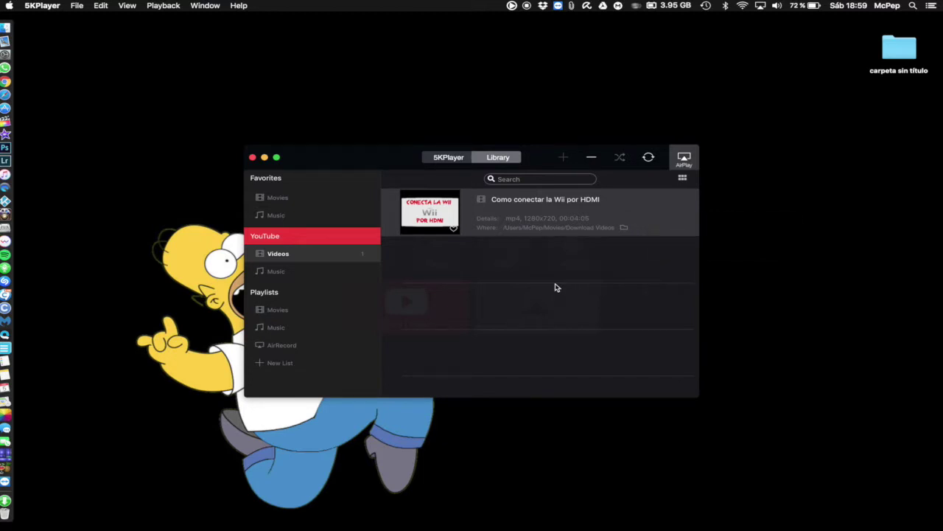
pyautogui.moveTo(516, 218)
pyautogui.moveTo(516, 219); pyautogui.dragTo(301, 81)
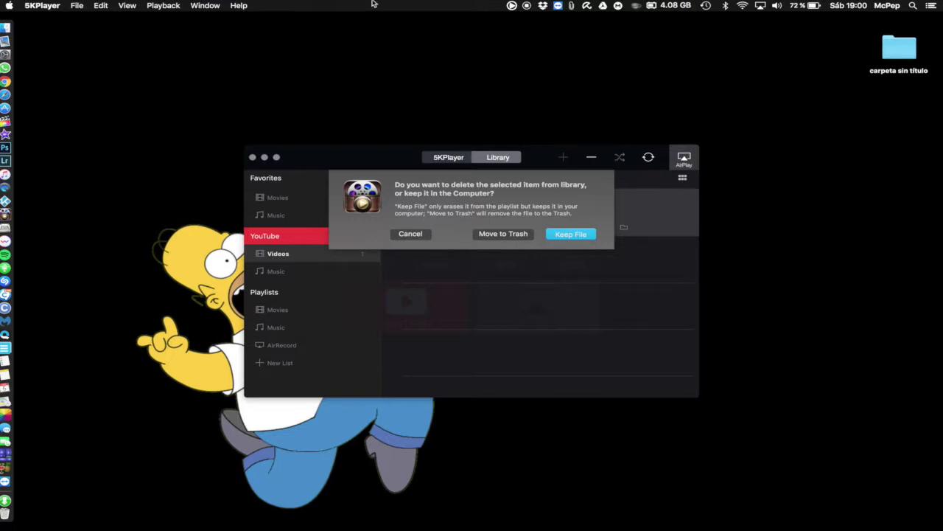
pyautogui.click(411, 234)
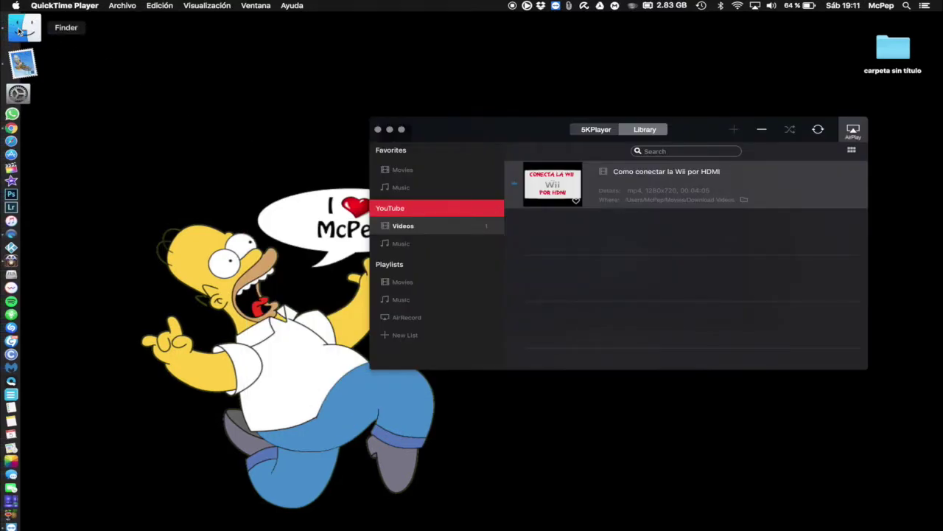
# In Finder, locate "Como conectar la Wii por HDMI.mp4" in the Download Videos folder inside Vídeos and preview it.
pyautogui.click(20, 29)
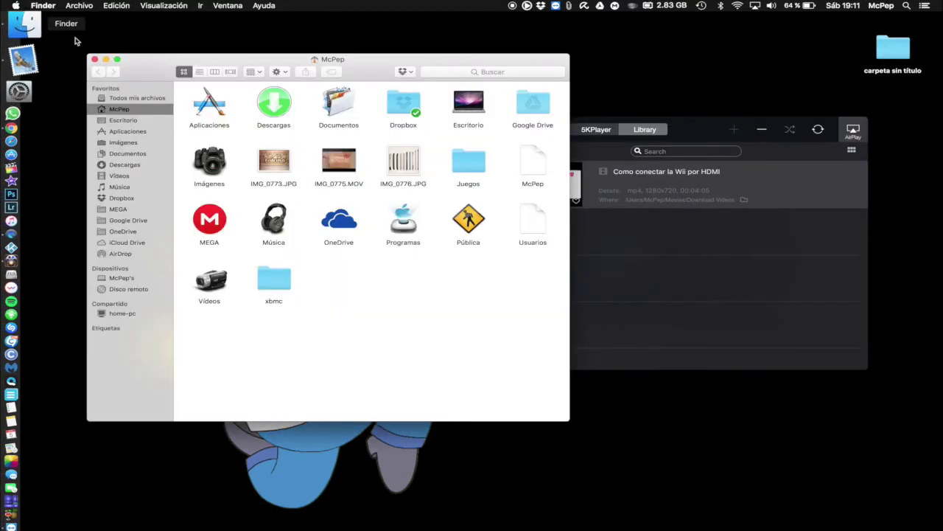
pyautogui.doubleClick(211, 280)
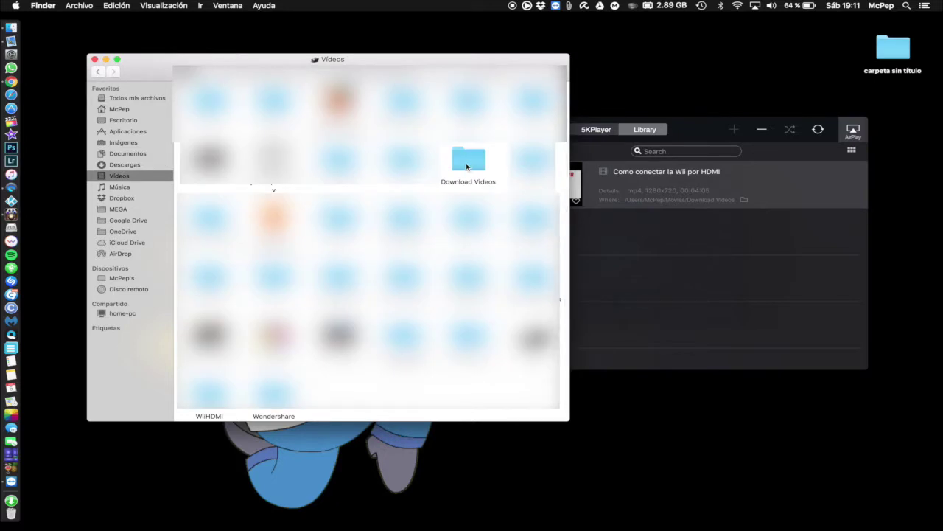
pyautogui.doubleClick(473, 168)
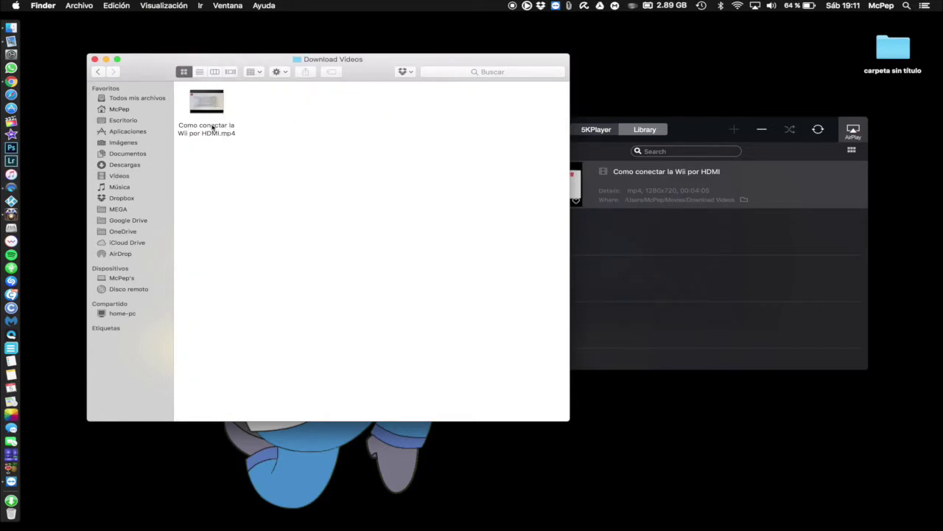
pyautogui.moveTo(217, 111); pyautogui.dragTo(427, 209)
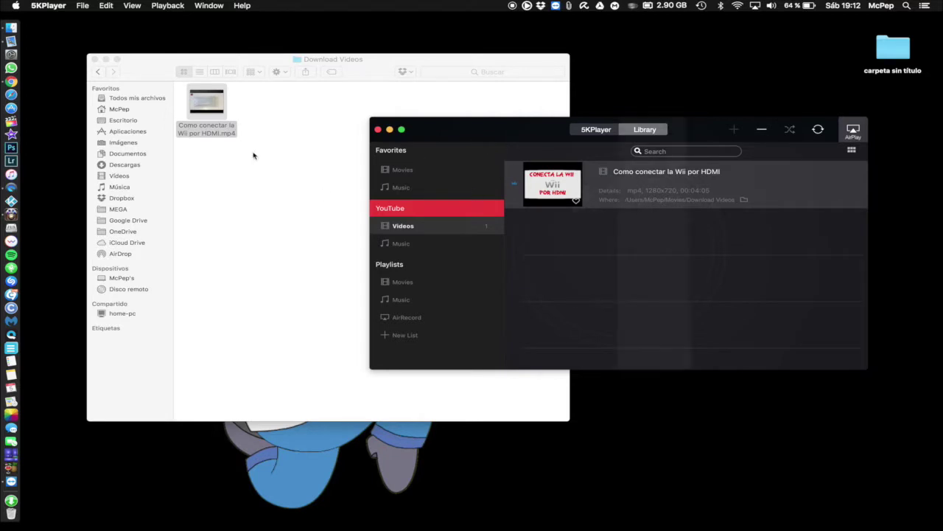
pyautogui.click(211, 104)
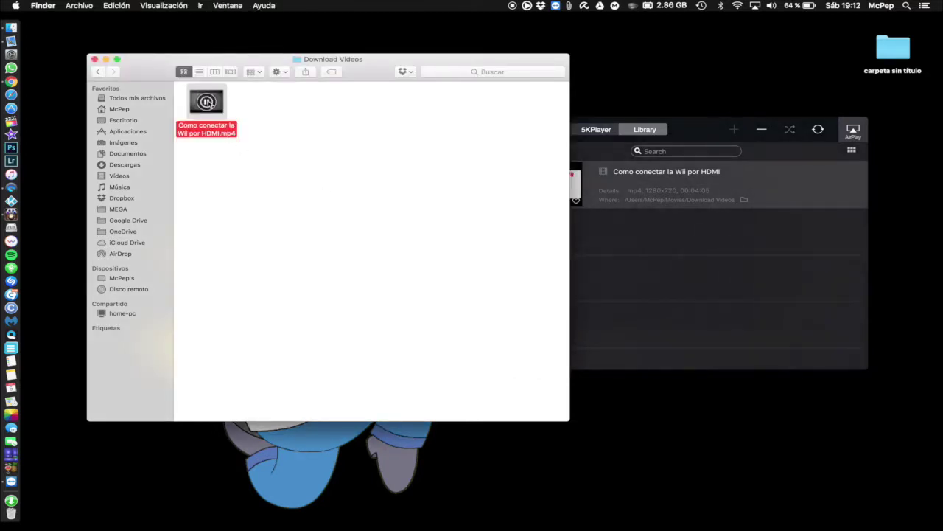
pyautogui.click(207, 103)
# Switch to 5KPlayer, show the video in the player view and pause it.
pyautogui.click(733, 276)
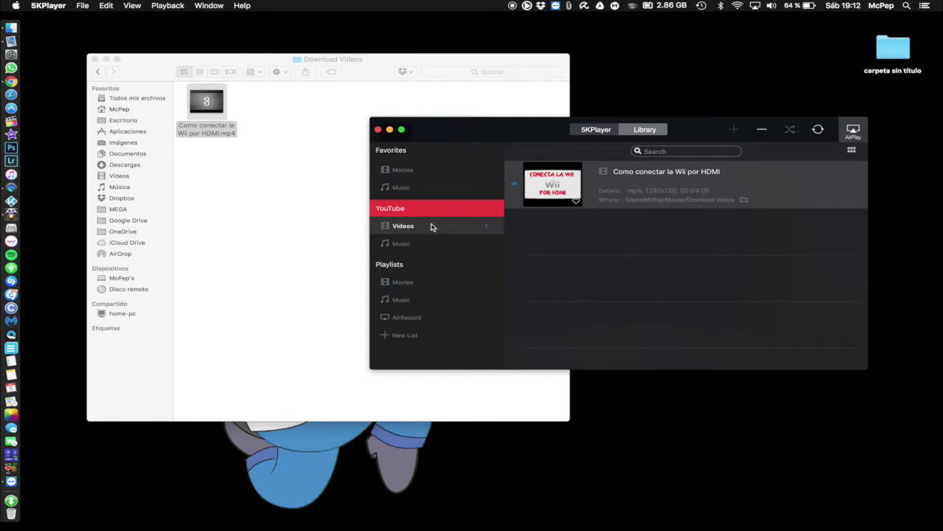
pyautogui.click(595, 129)
pyautogui.click(619, 343)
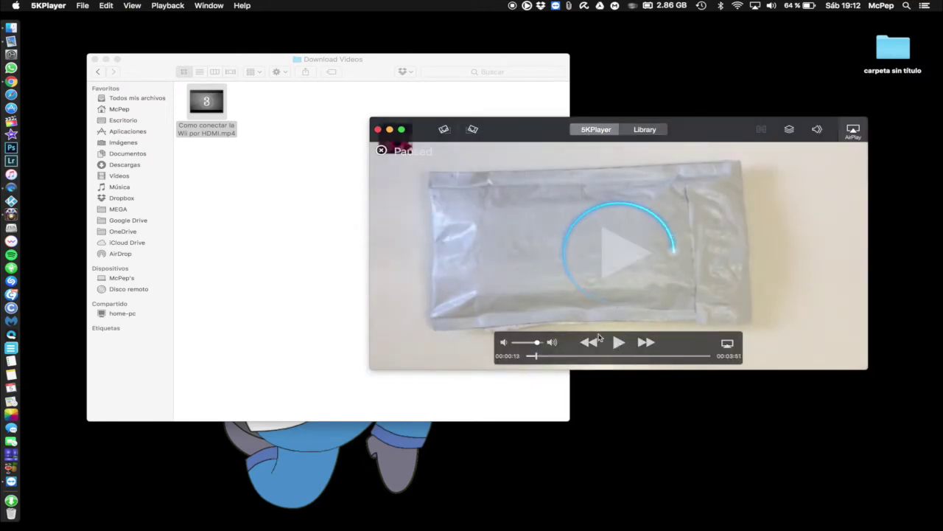
# Remove the video from the 5KPlayer library by moving its file to the Trash, and return Finder to the home folder.
pyautogui.click(646, 131)
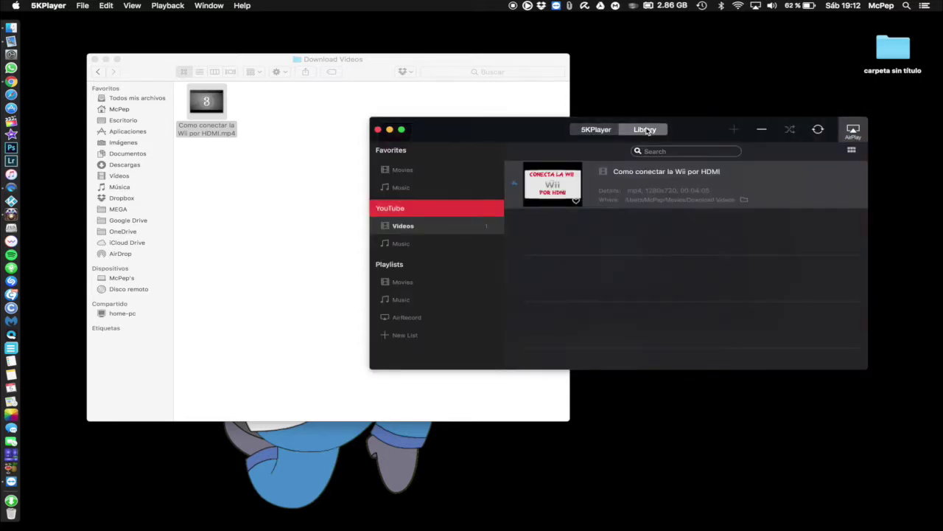
pyautogui.moveTo(625, 202)
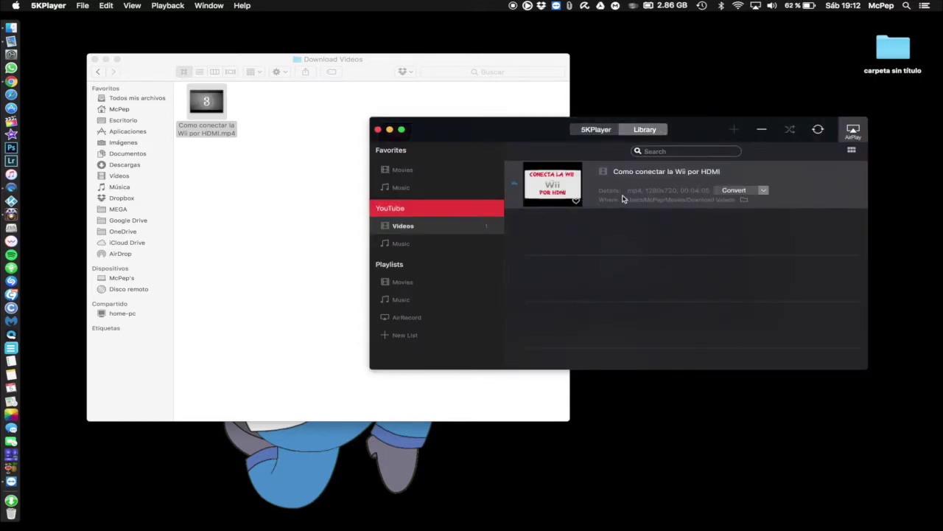
pyautogui.moveTo(620, 194); pyautogui.dragTo(661, 81)
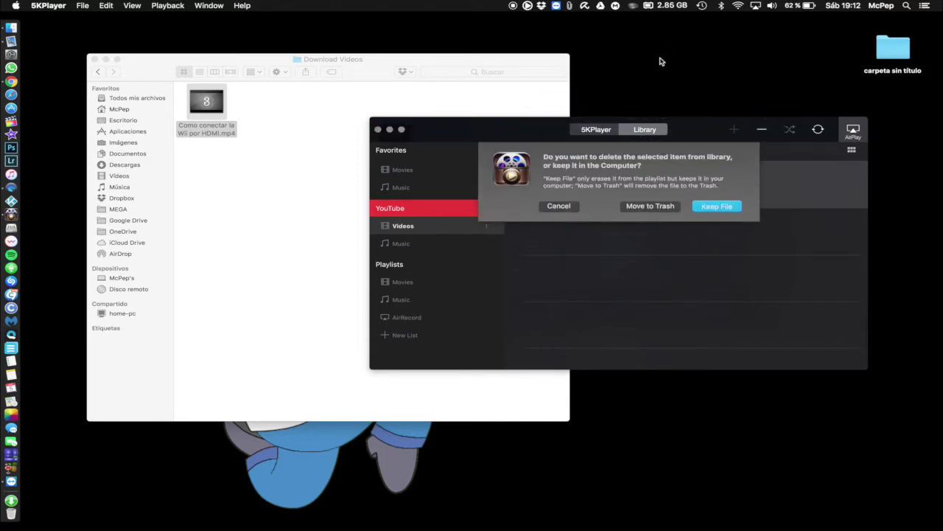
pyautogui.click(659, 206)
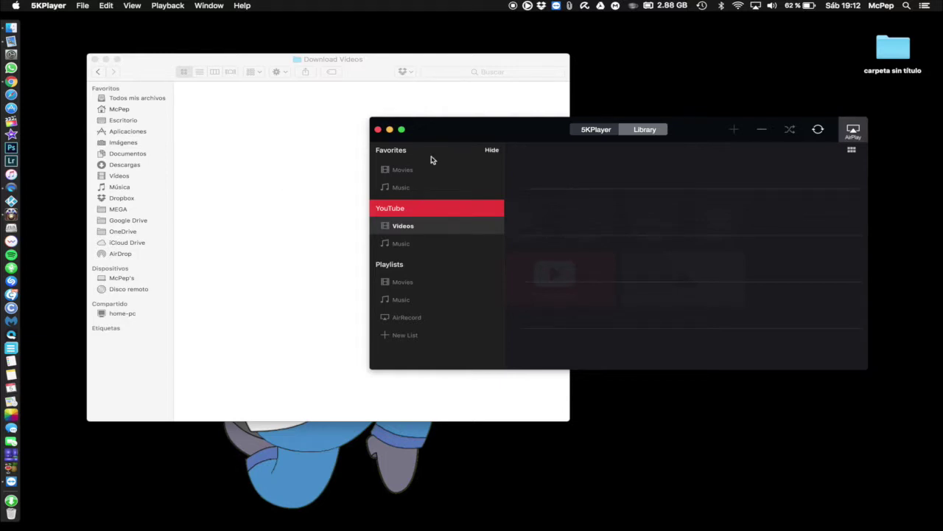
pyautogui.click(100, 74)
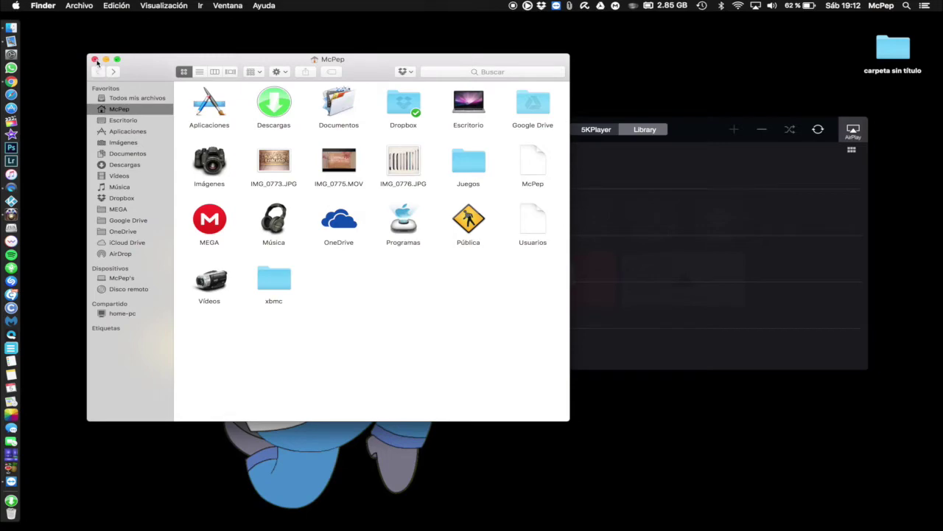
pyautogui.click(692, 200)
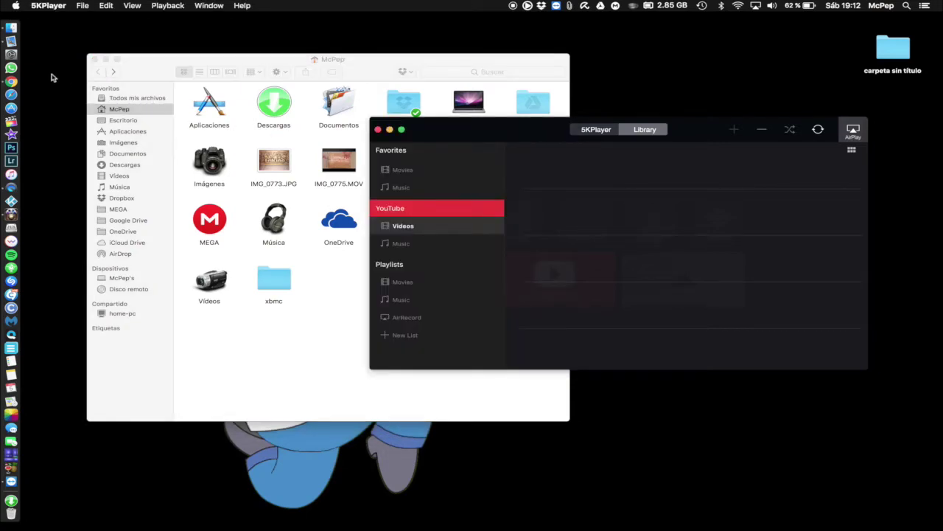
# Switch to Chrome and search YouTube for "mago de oz".
pyautogui.click(21, 87)
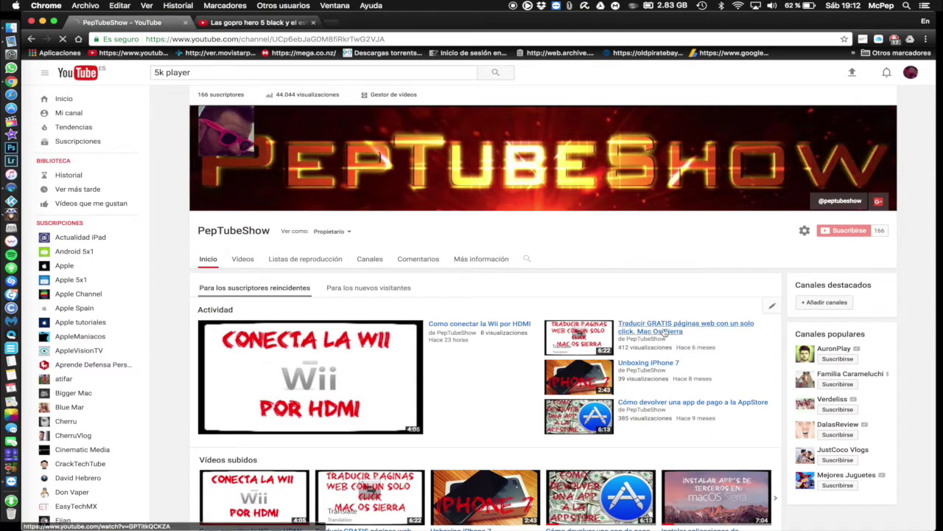
pyautogui.click(297, 74)
pyautogui.press('BackSpace')
pyautogui.press('BackSpace')
pyautogui.press('BackSpace')
pyautogui.press('BackSpace')
pyautogui.press('BackSpace')
pyautogui.press('BackSpace')
pyautogui.press('BackSpace')
pyautogui.press('BackSpace')
pyautogui.press('BackSpace')
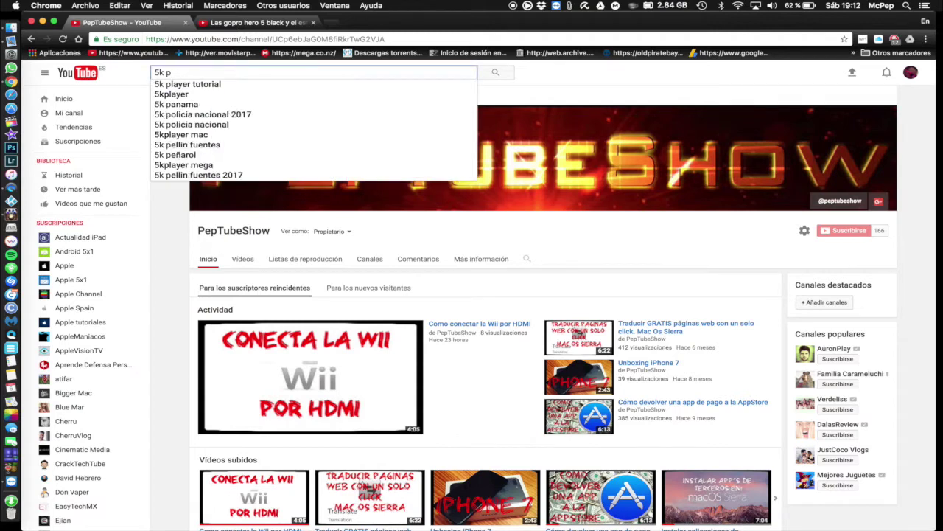
pyautogui.write('mago')
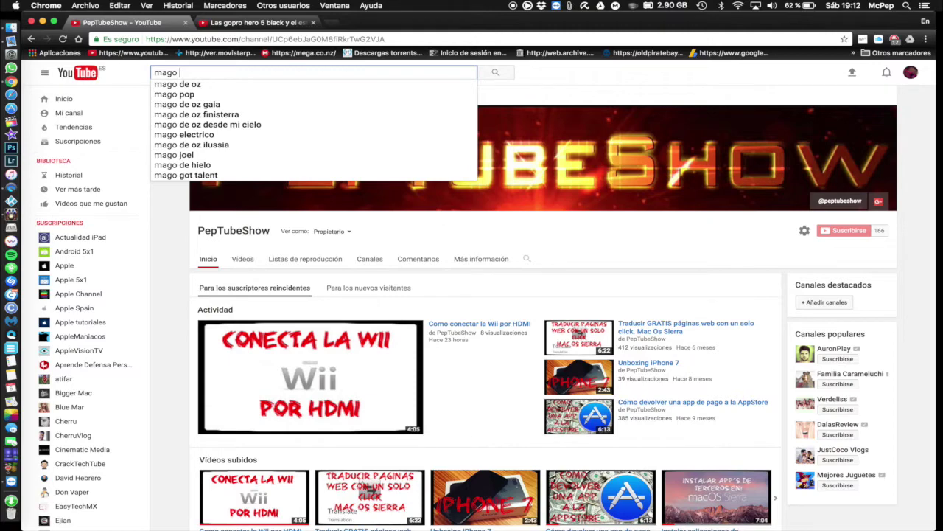
pyautogui.press('Down')
pyautogui.press('Return')
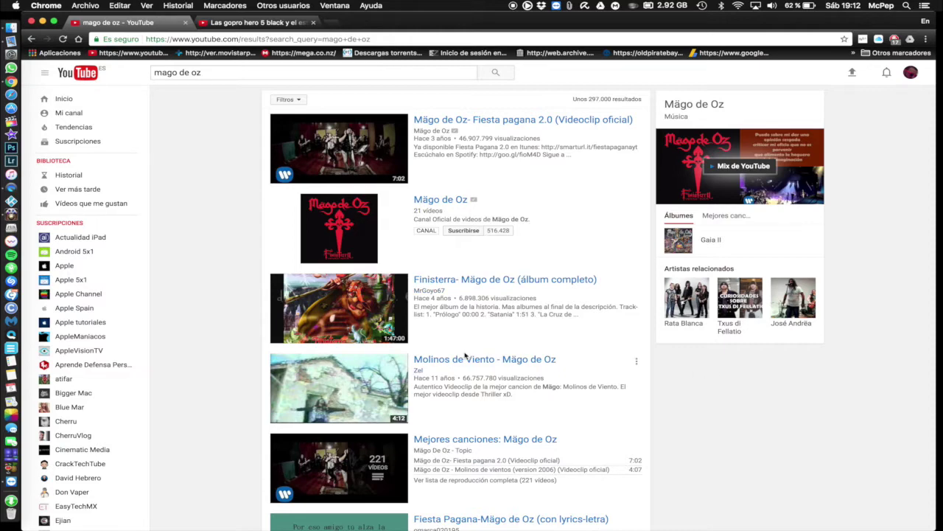
# Open the "Molinos de Viento - Mägo de Oz" video, pause it and copy its URL.
pyautogui.click(462, 360)
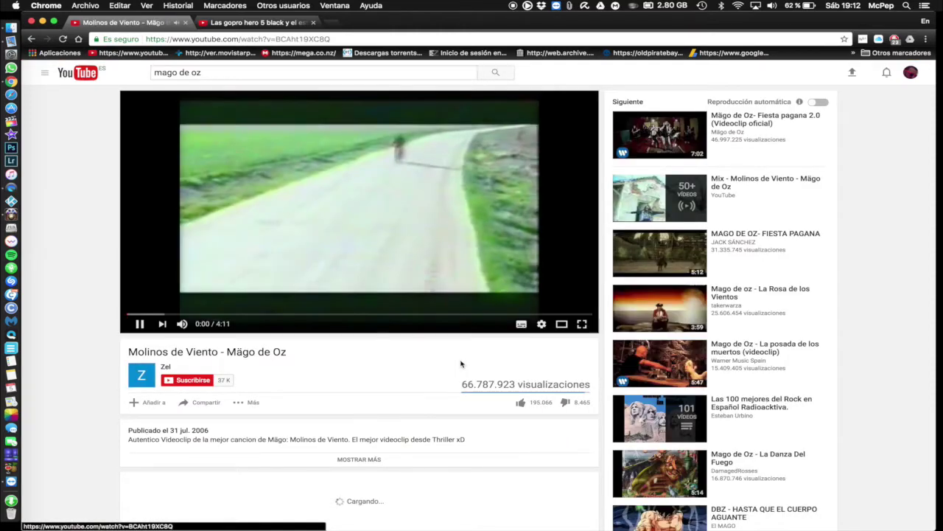
pyautogui.click(139, 324)
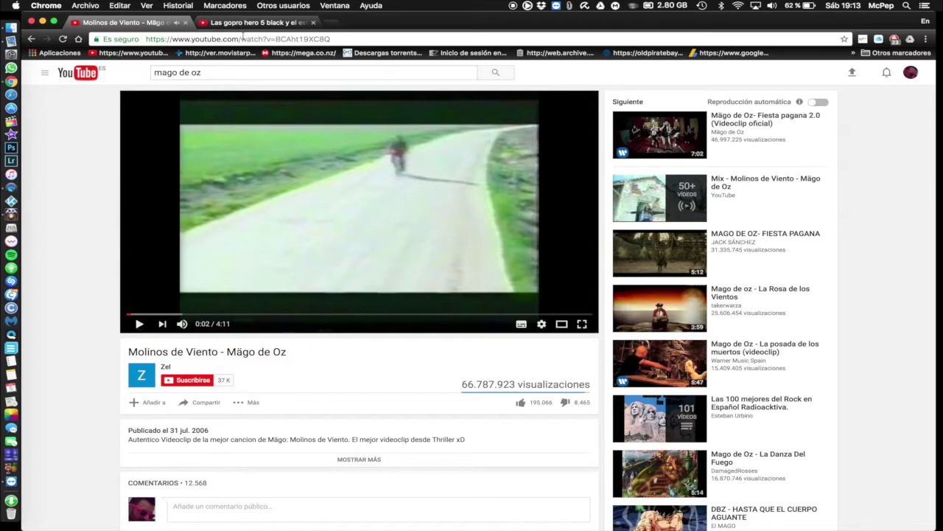
pyautogui.click(362, 38)
pyautogui.press('super+c')
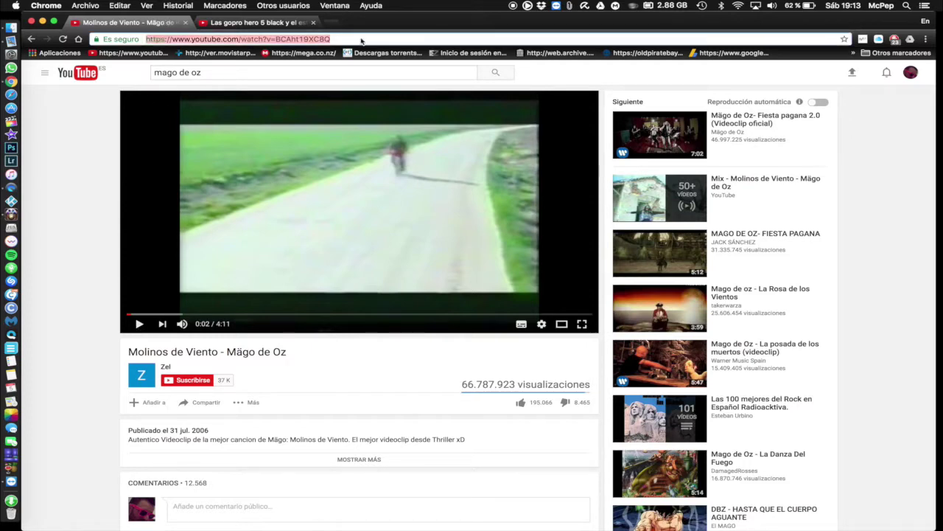
pyautogui.rightClick(361, 41)
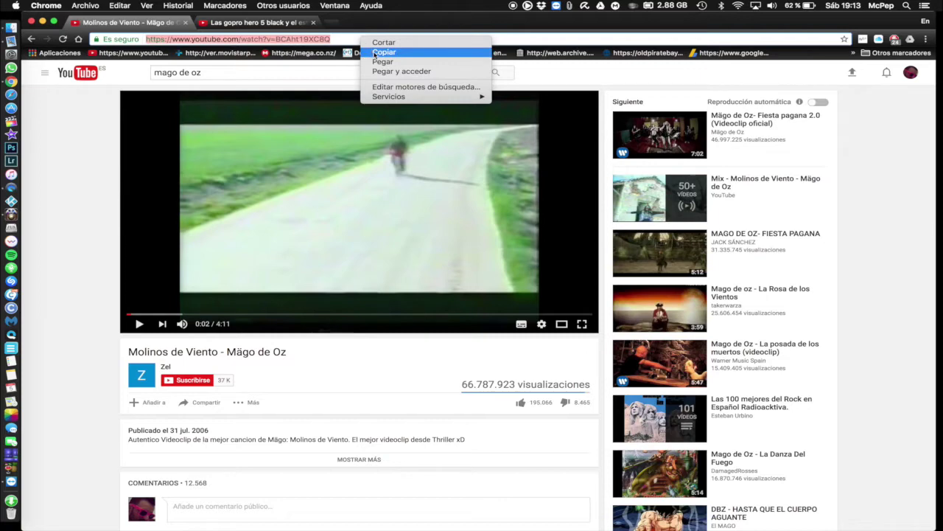
pyautogui.click(382, 53)
# Switch to 5KPlayer, analyze the copied video URL and download the 384x288 MP4.
pyautogui.click(11, 215)
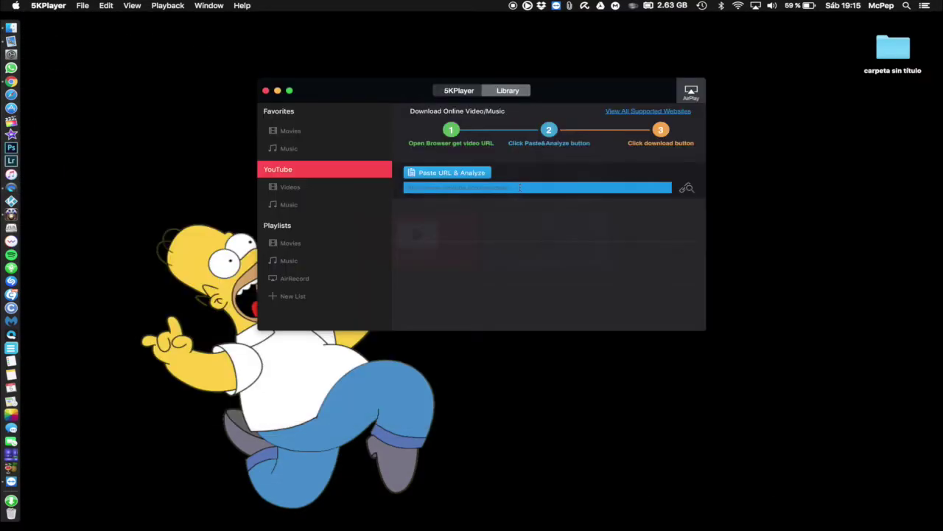
pyautogui.press('super+v')
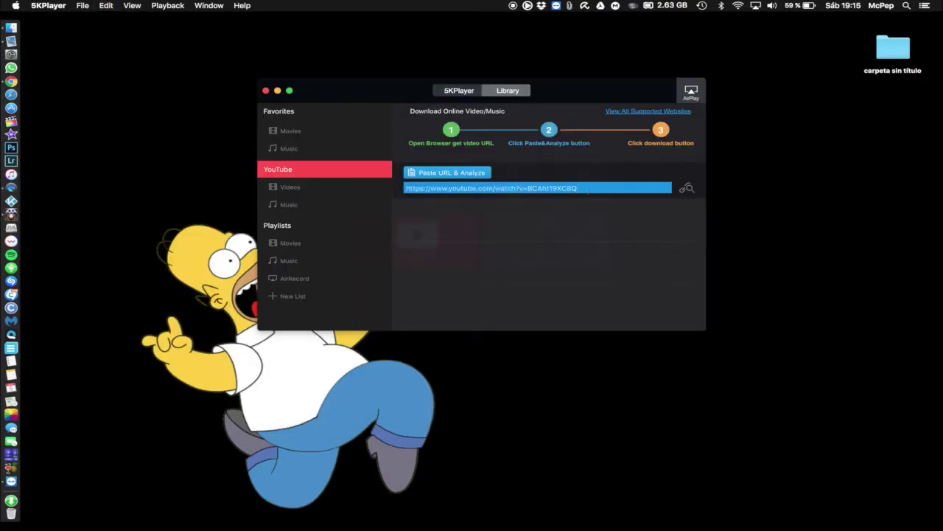
pyautogui.click(686, 190)
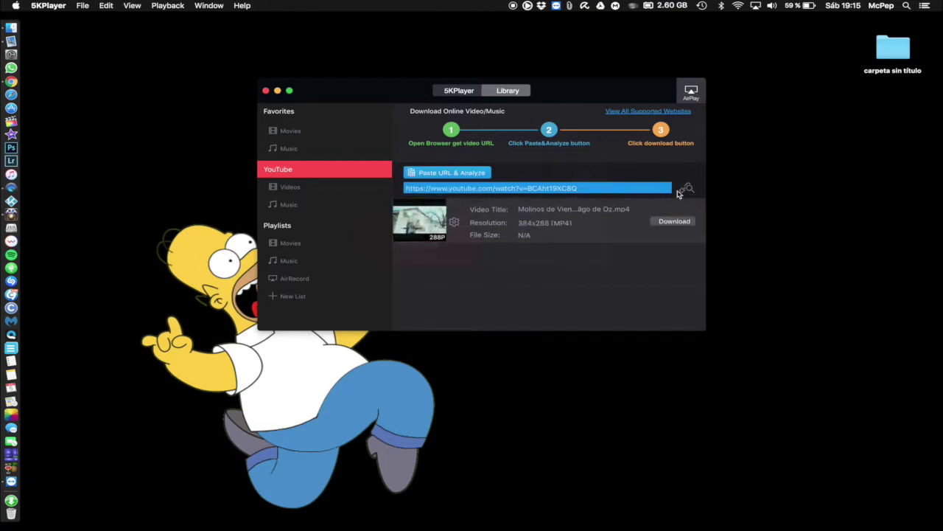
pyautogui.click(676, 223)
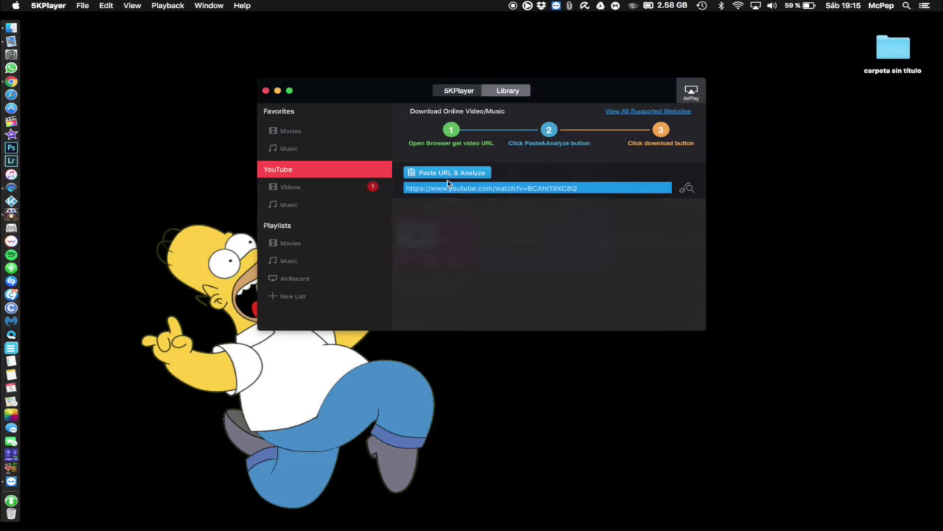
# Convert the downloaded "Molinos de Viento - Mägo de Oz" video to MP3 and show the YouTube music list.
pyautogui.click(292, 188)
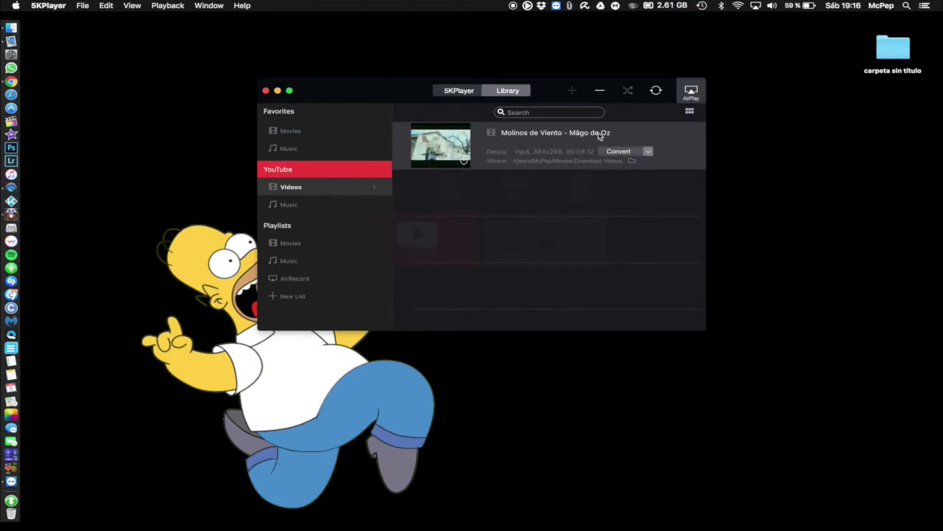
pyautogui.click(648, 151)
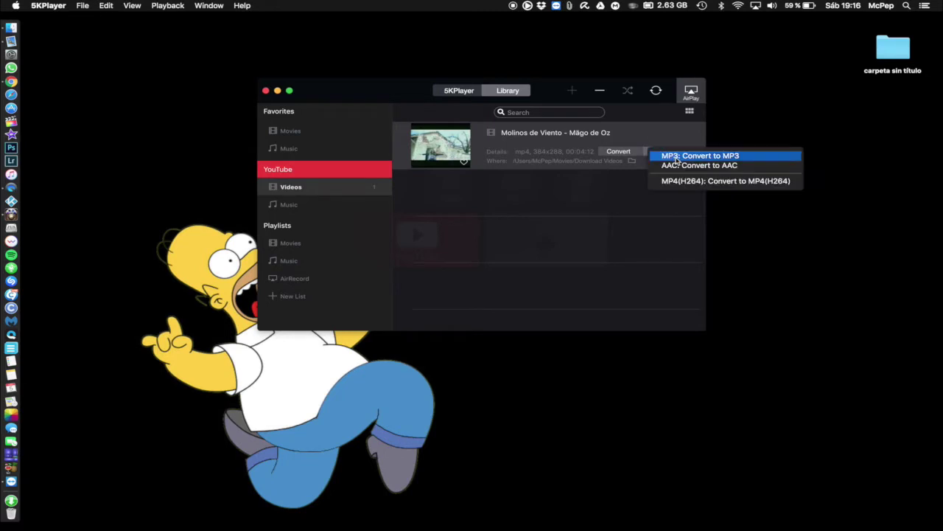
pyautogui.click(675, 158)
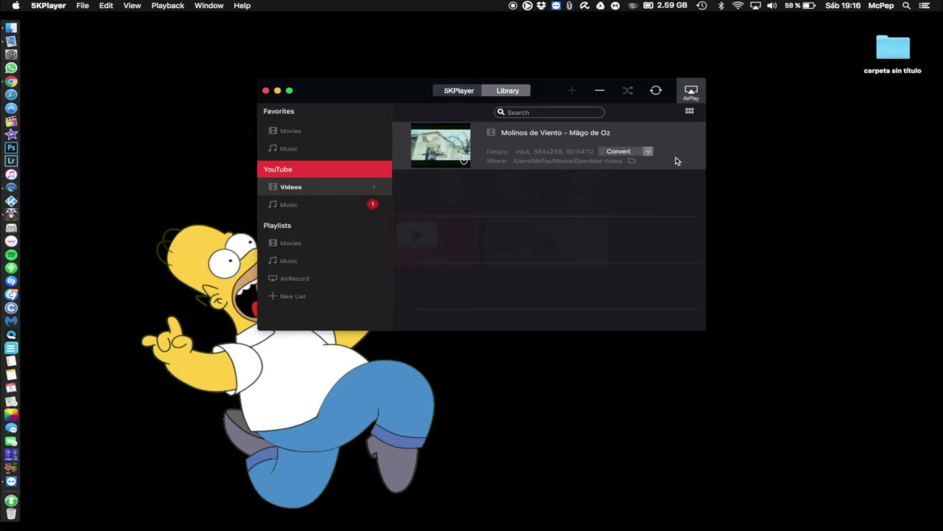
pyautogui.click(295, 209)
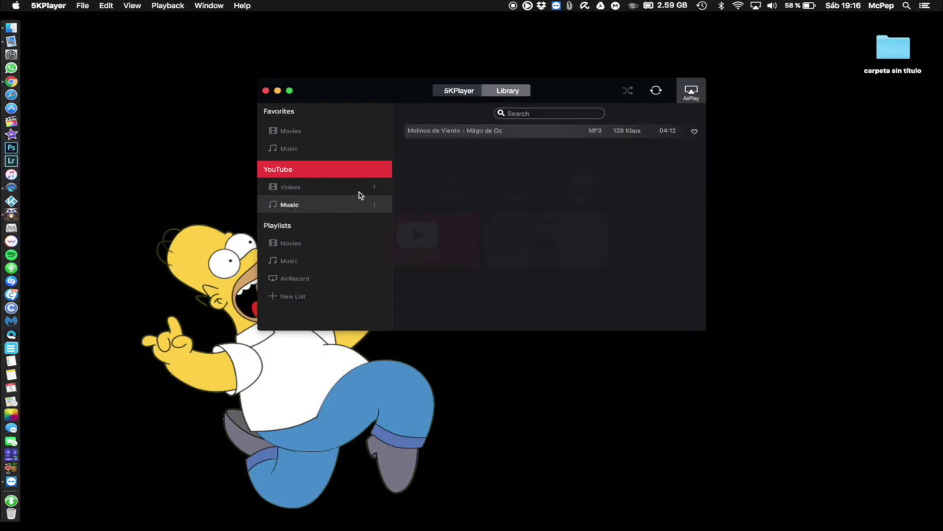